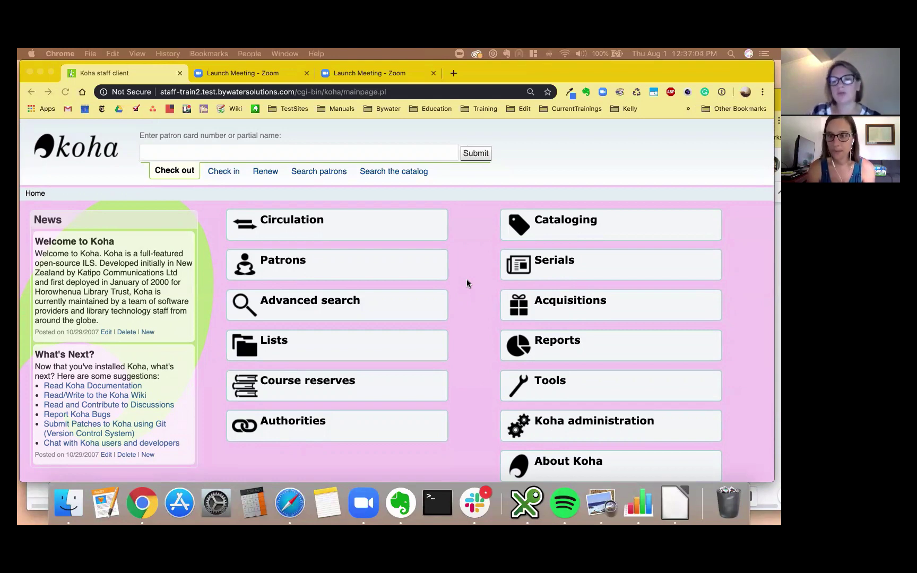
Go to Koha administration and list the 12 MARC bibliographic frameworks.
scroll(451, 286, up, 1)
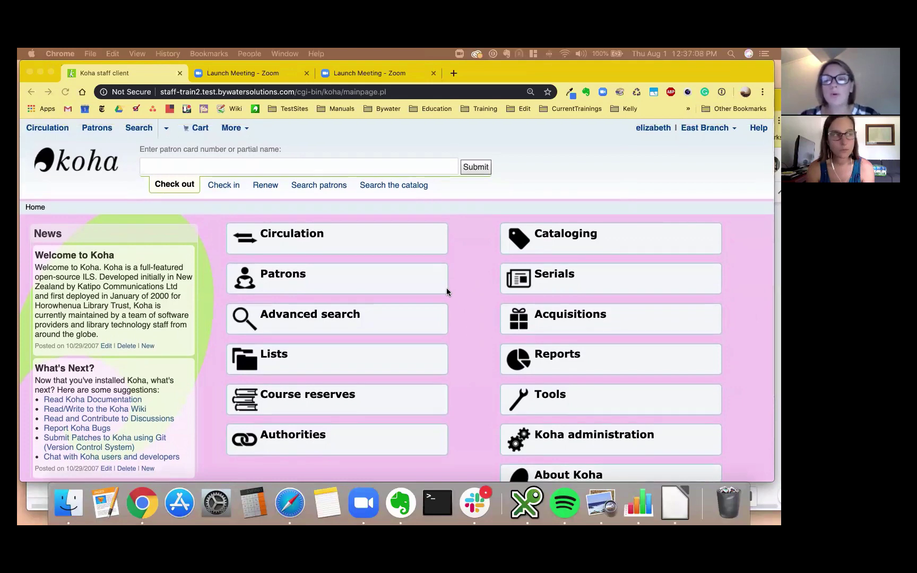
scroll(495, 317, down, 2)
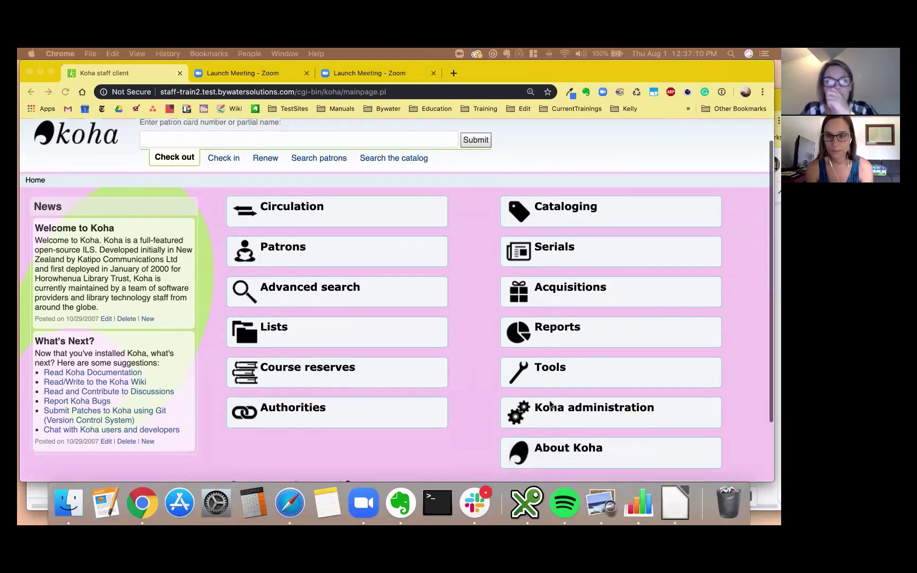
click(563, 413)
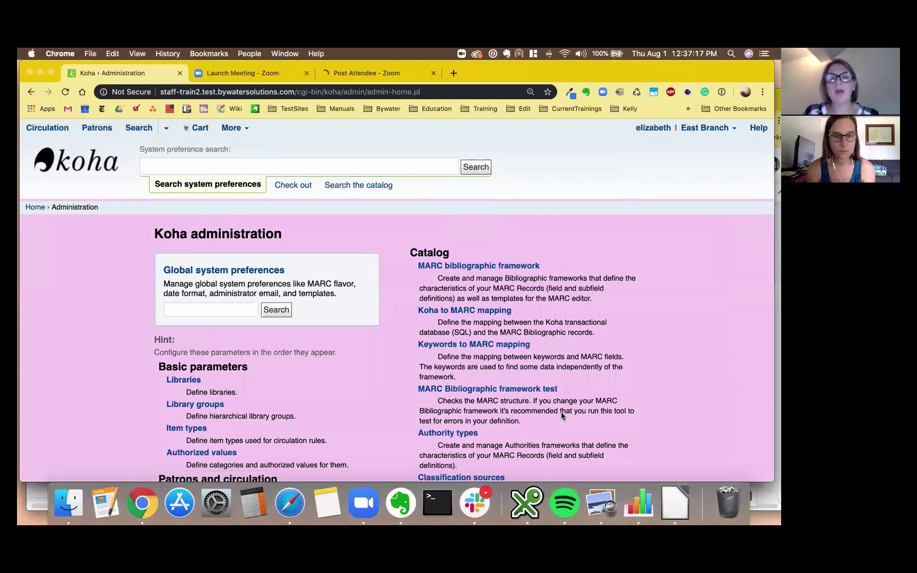
click(483, 270)
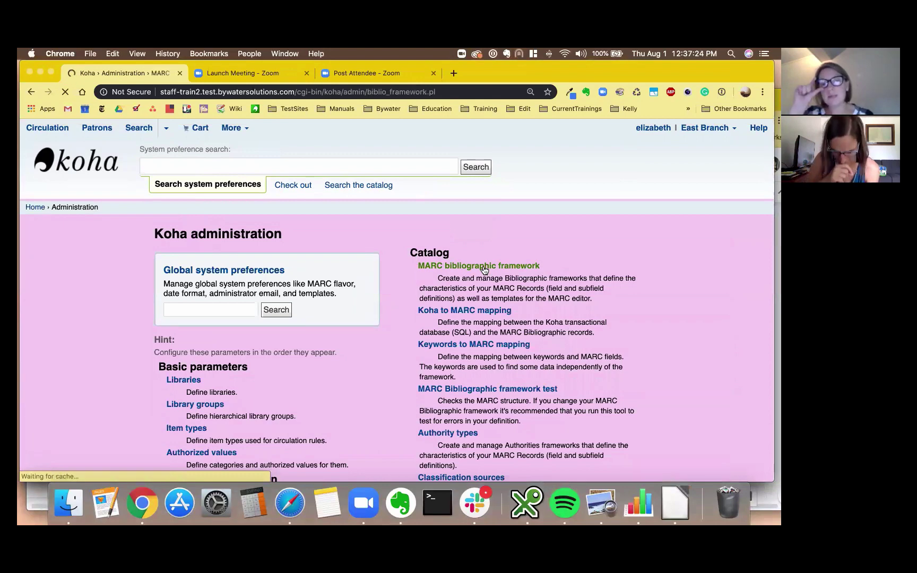
scroll(536, 397, down, 1)
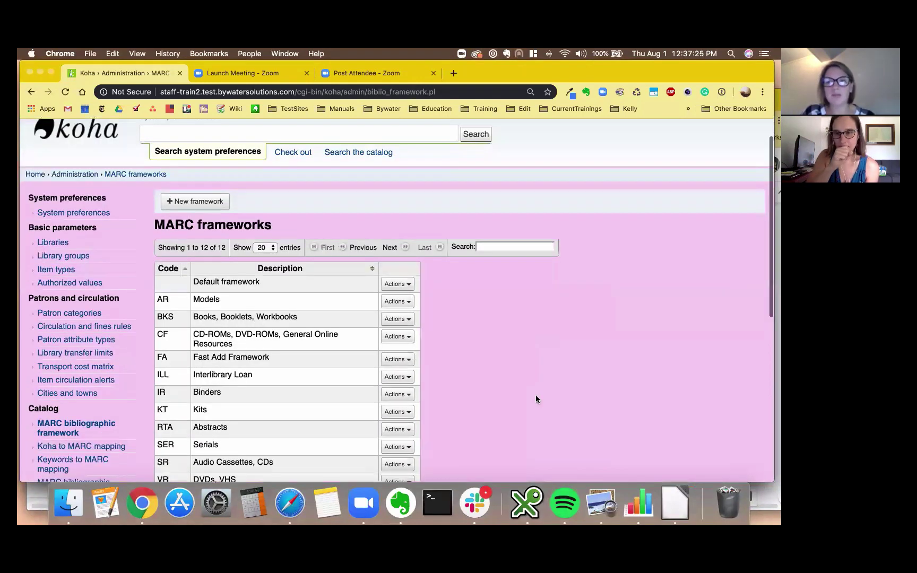
scroll(535, 395, down, 2)
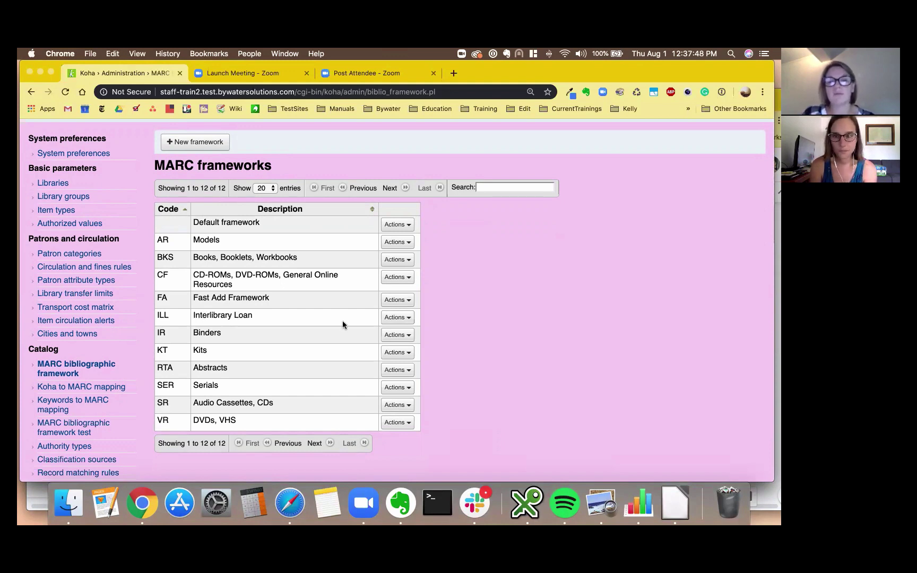
Open the ILL framework's MARC structure and search it for tag 942$c.
click(397, 317)
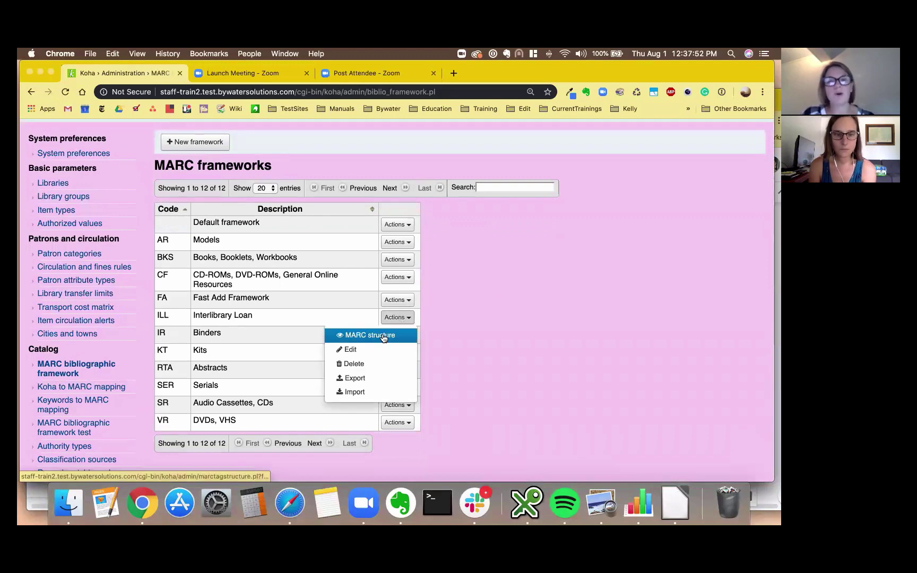
click(385, 336)
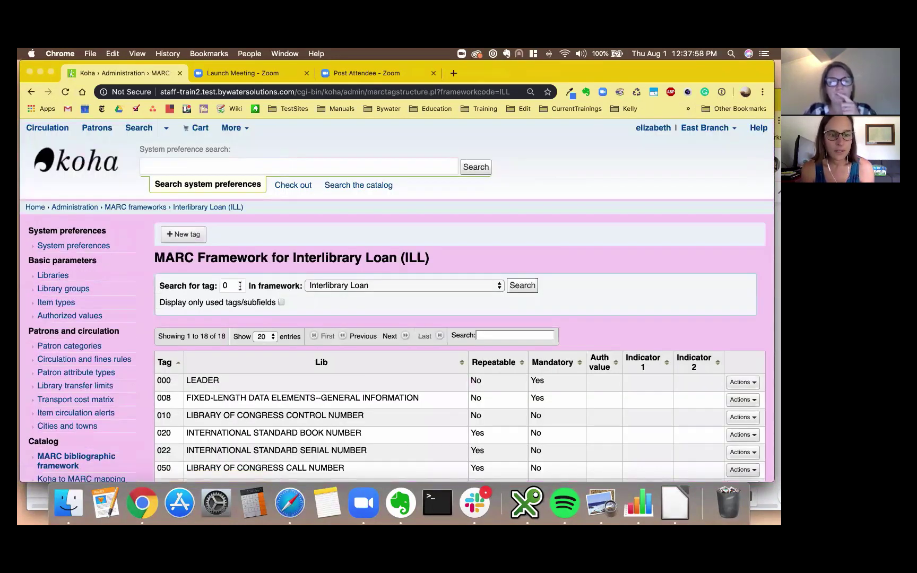
click(240, 285)
key(BackSpace)
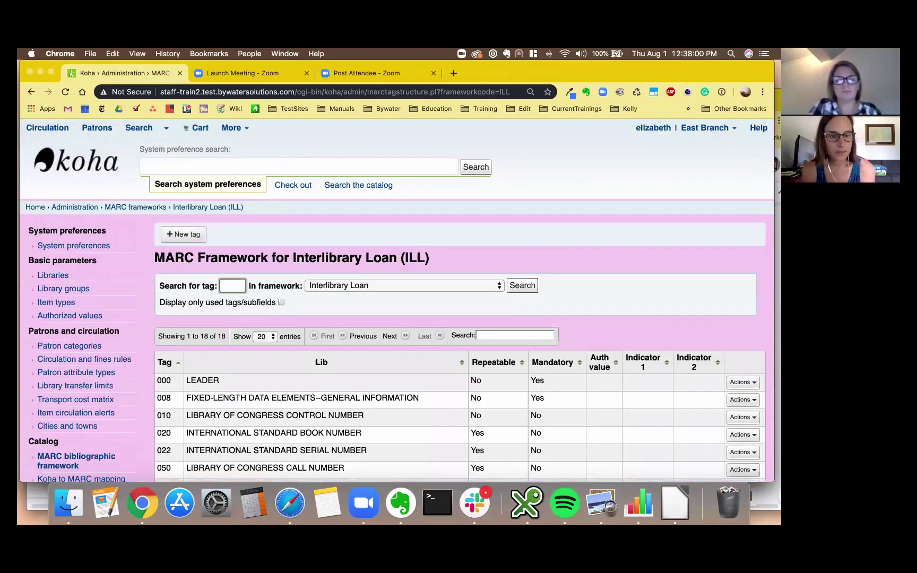
text(942$)
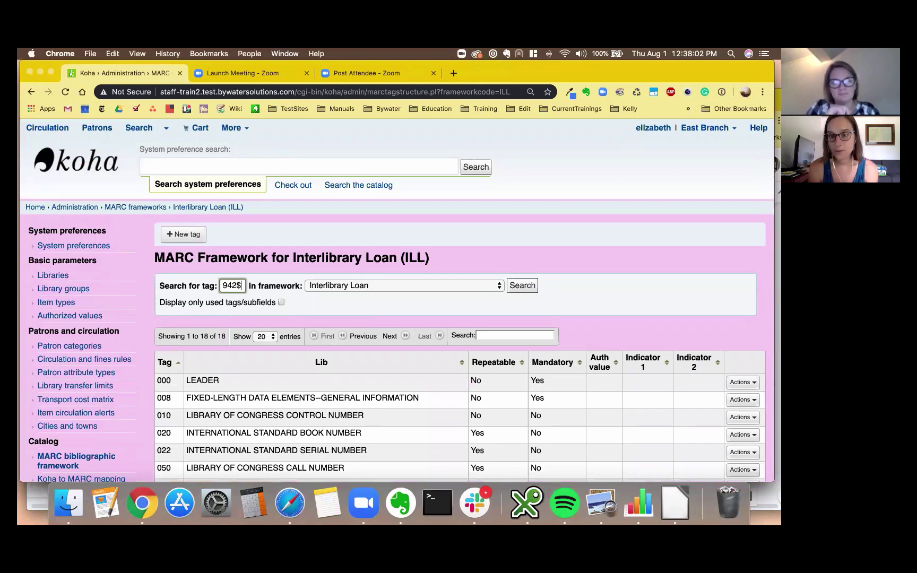
text(c)
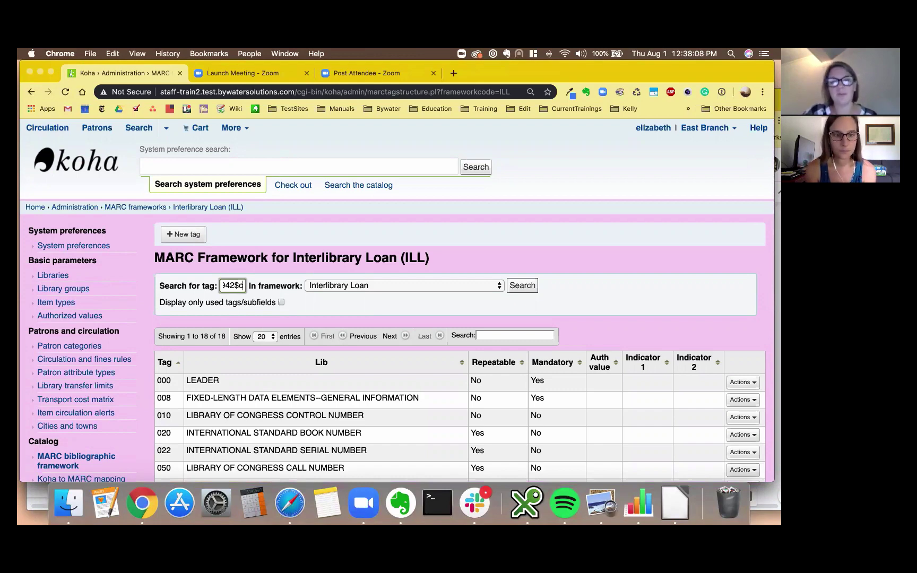
key(Return)
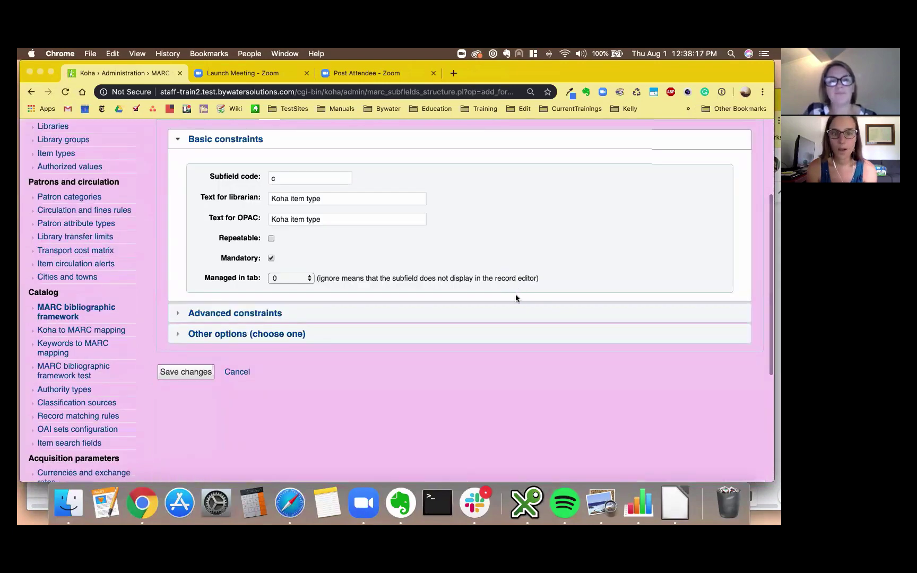
Enter ILL as the default value in 942$c's advanced constraints.
scroll(516, 294, up, 3)
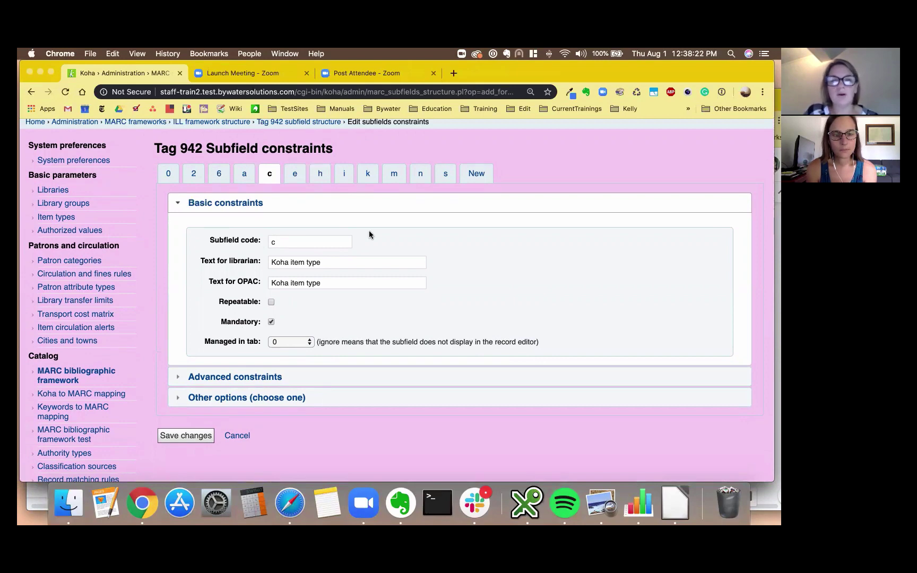
click(212, 377)
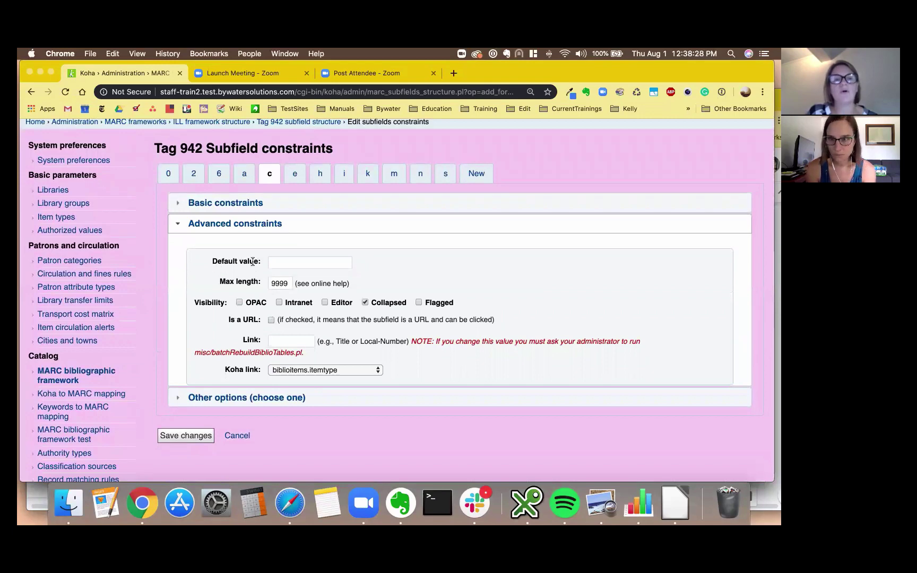
click(299, 262)
text(ILL)
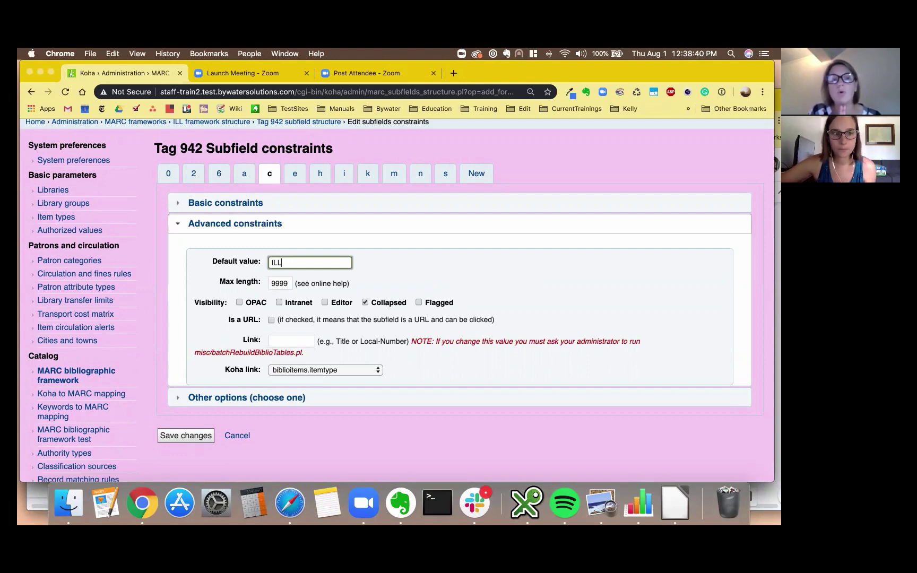
drag(601, 84, 567, 106)
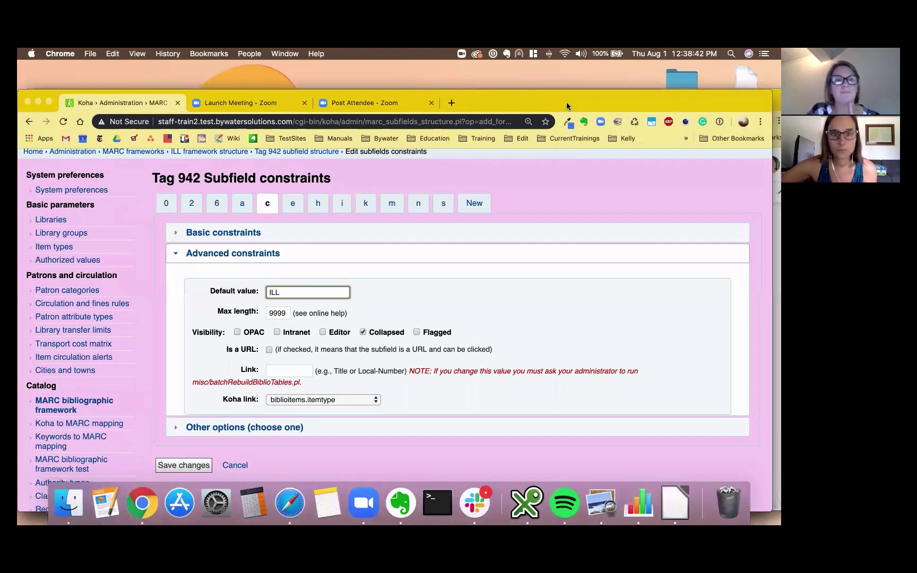
Check the Item types list in a new tab for the ILL item type, then return to 942$c.
right_click(58, 246)
click(81, 252)
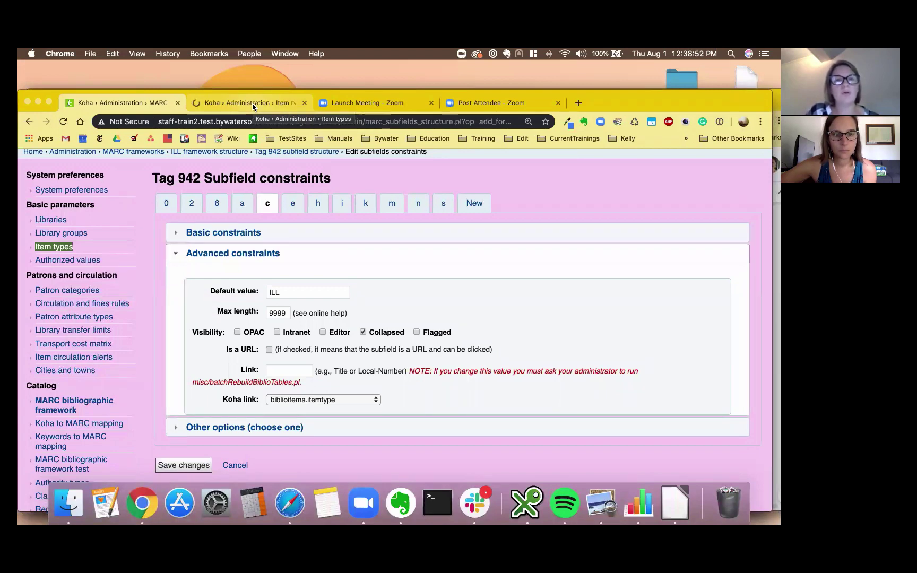
key(ctrl+Tab)
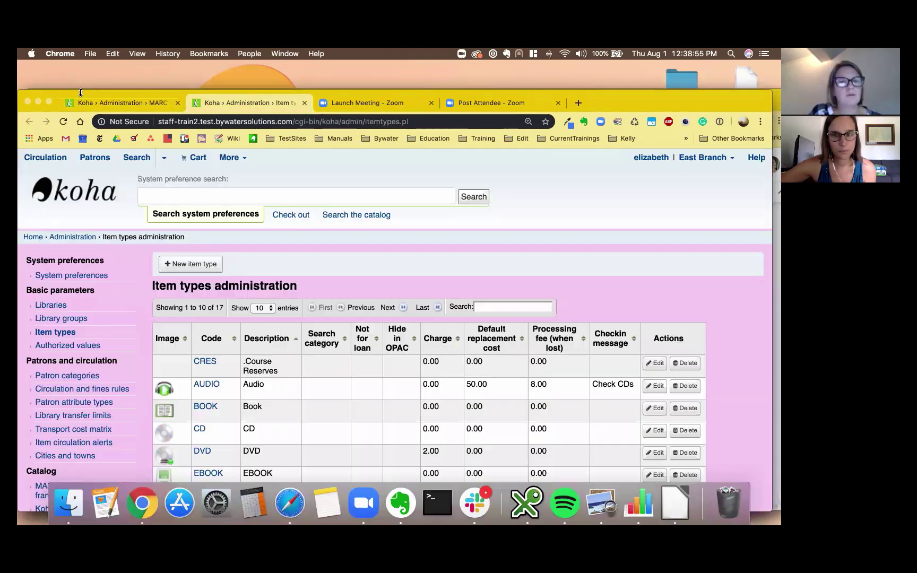
drag(80, 93, 78, 64)
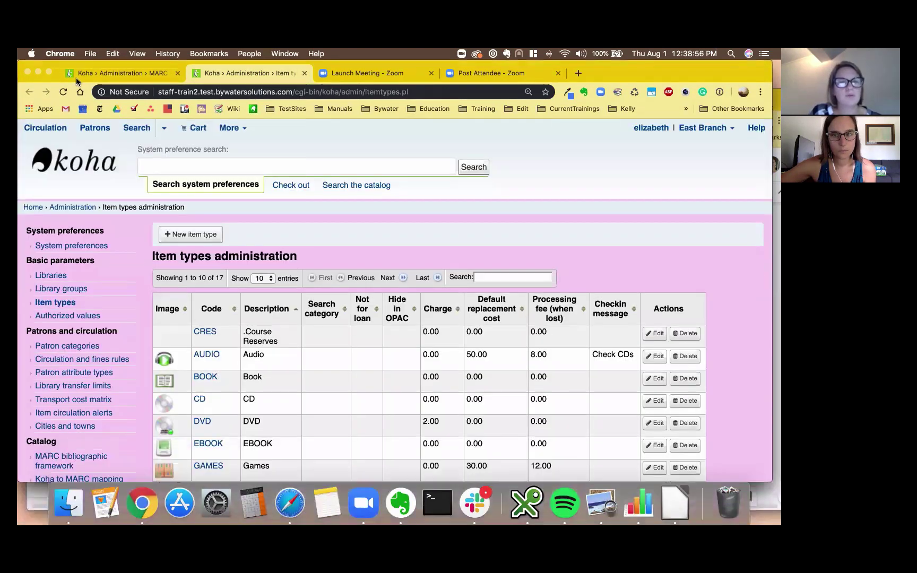
scroll(205, 440, down, 4)
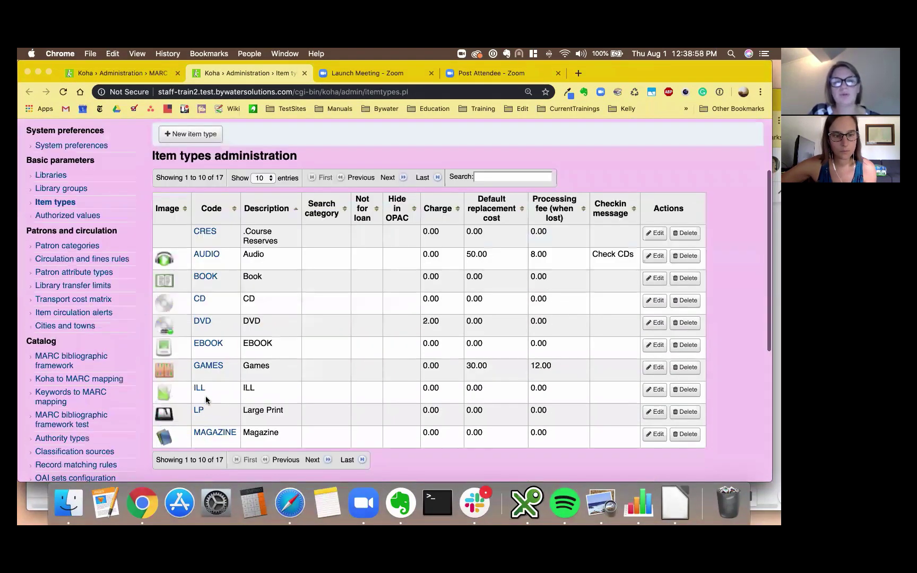
click(127, 71)
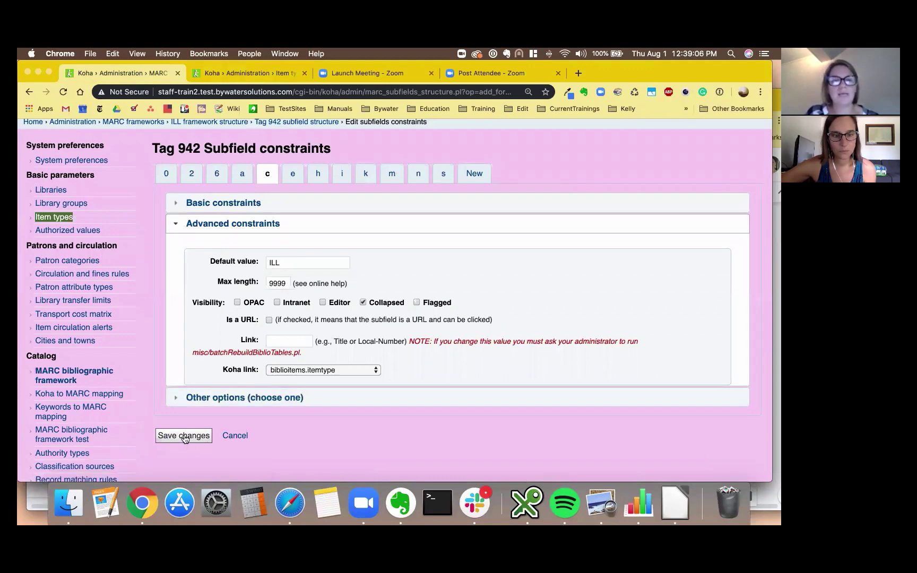
Make 942$c visible in OPAC, Intranet and Editor and save the subfield.
click(237, 303)
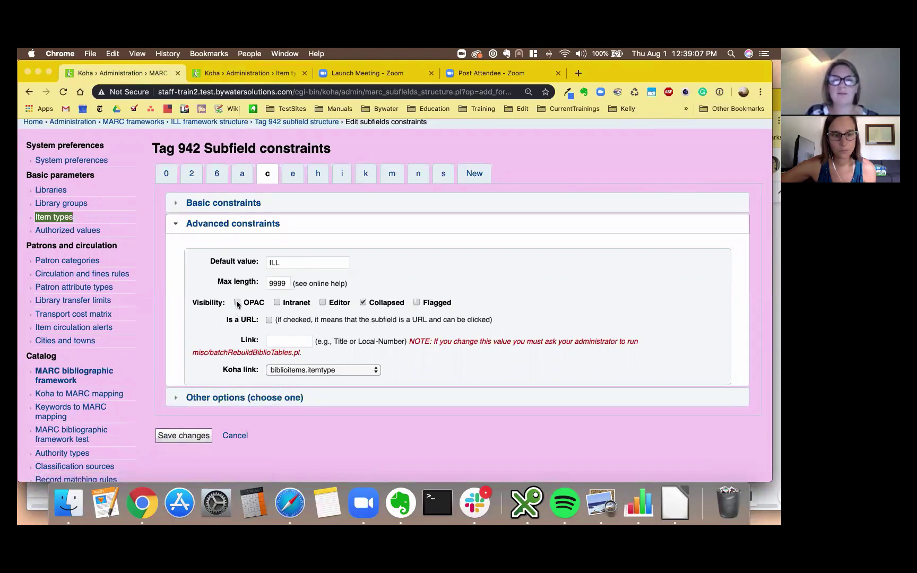
click(277, 302)
click(322, 304)
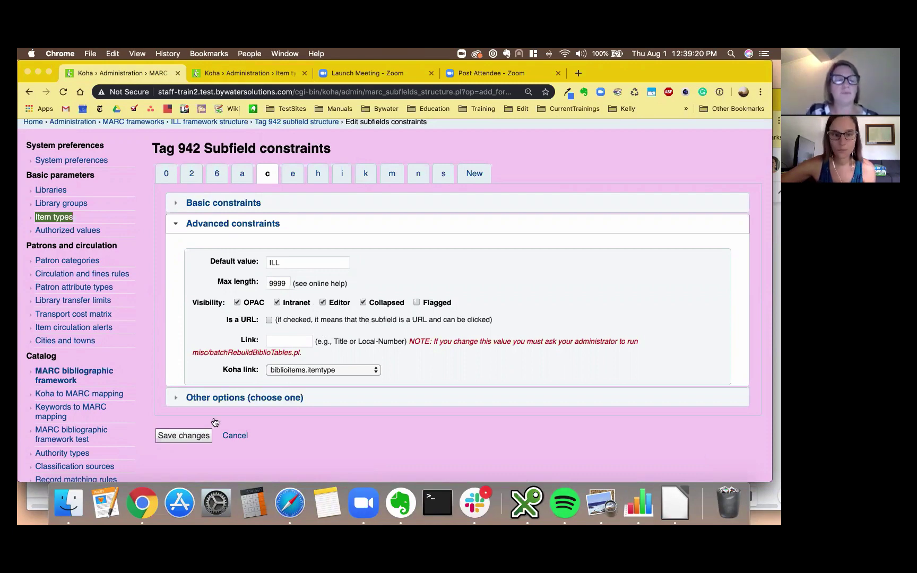
click(187, 436)
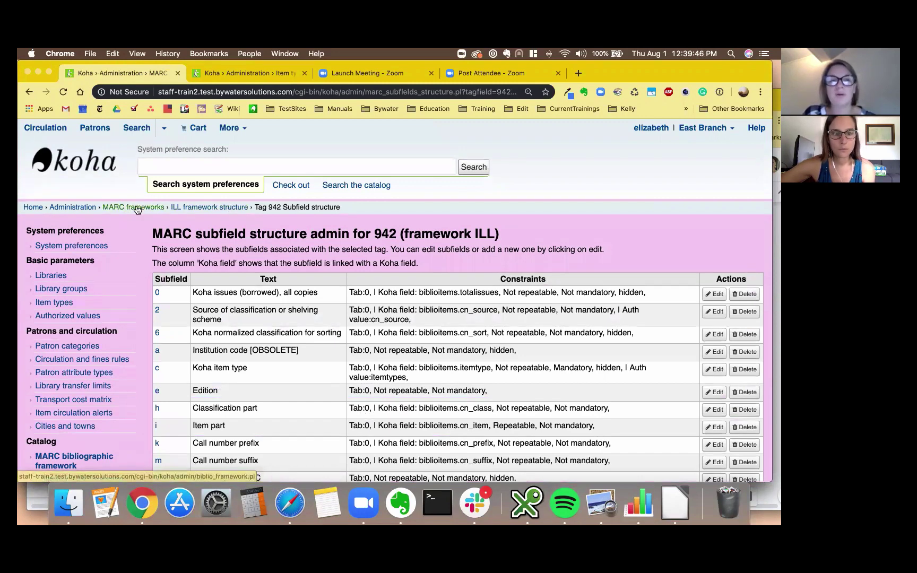
Return to the ILL framework structure, clear the tag search, and open tag 952's subfields.
click(210, 209)
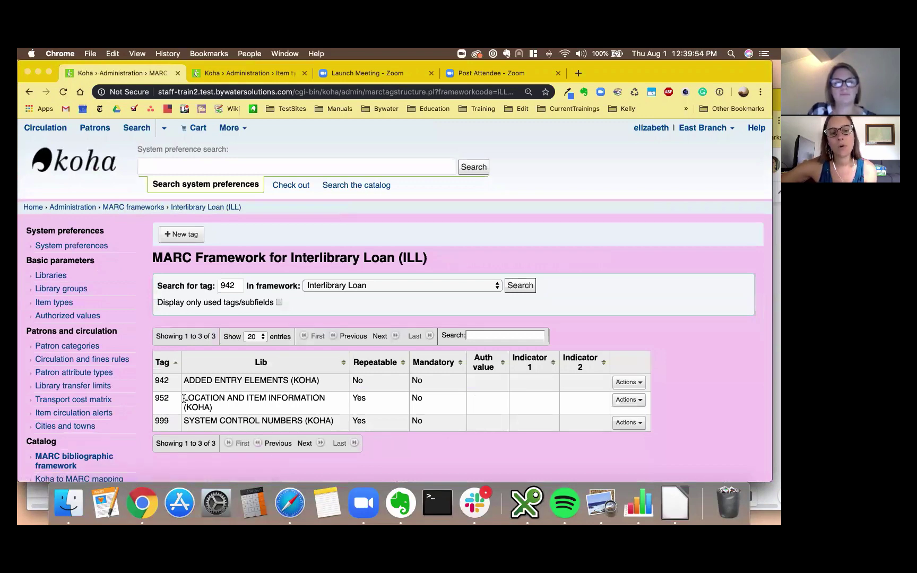
drag(184, 398, 252, 410)
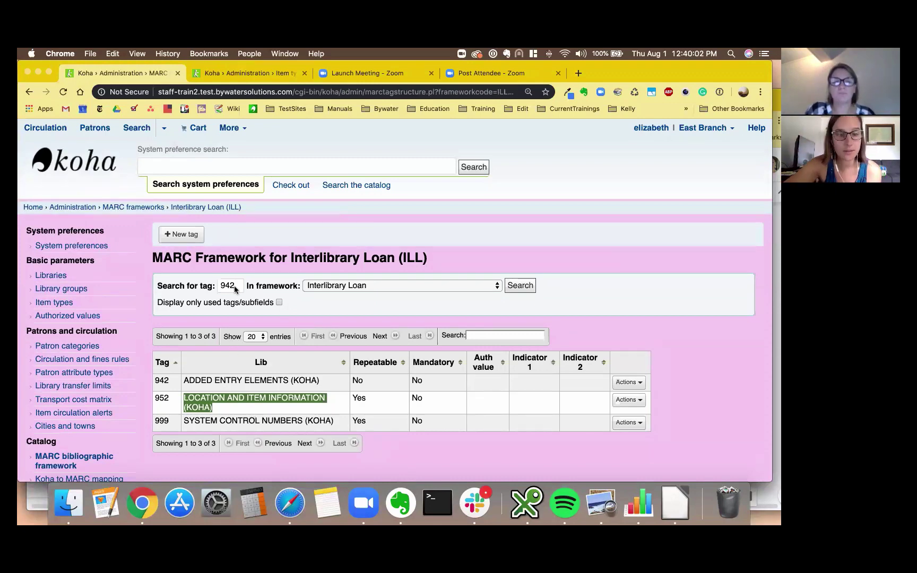
drag(237, 289, 206, 291)
key(BackSpace)
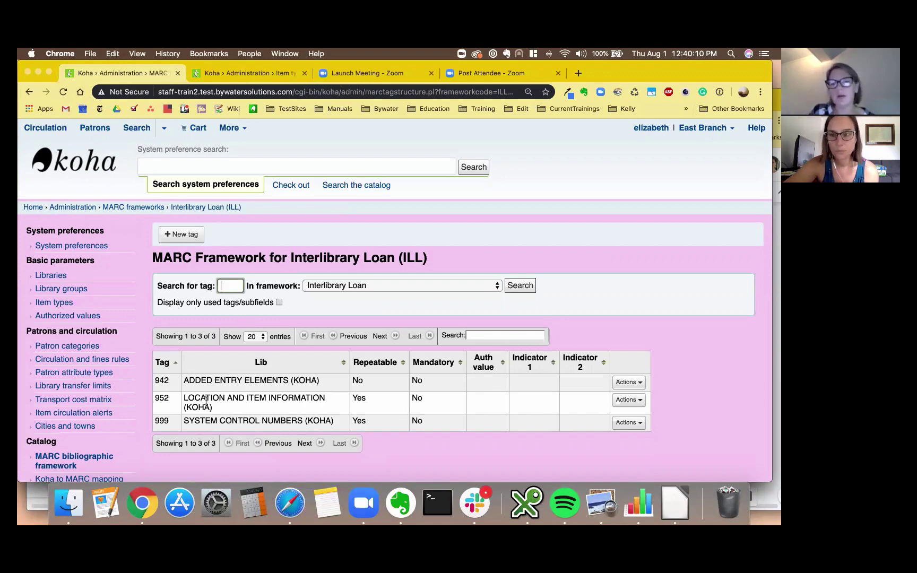
click(627, 401)
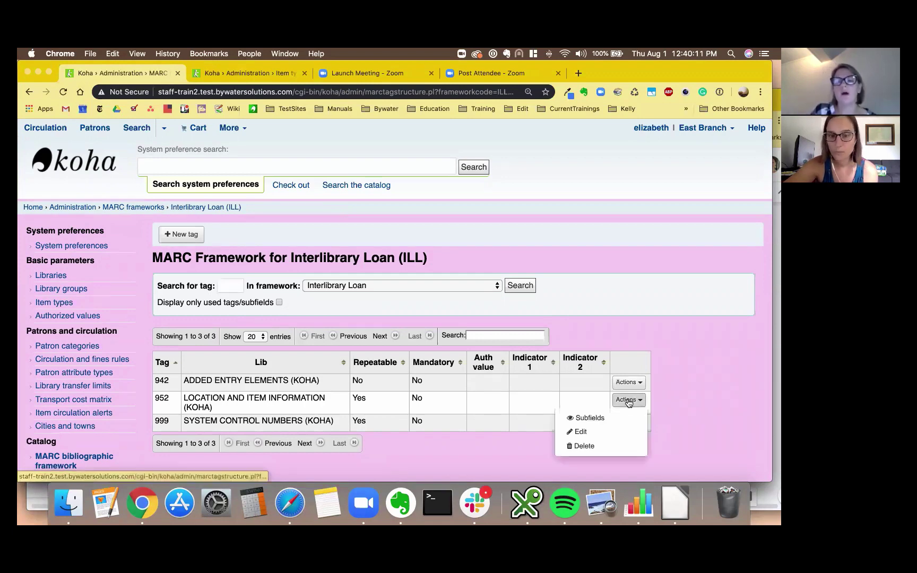
click(589, 418)
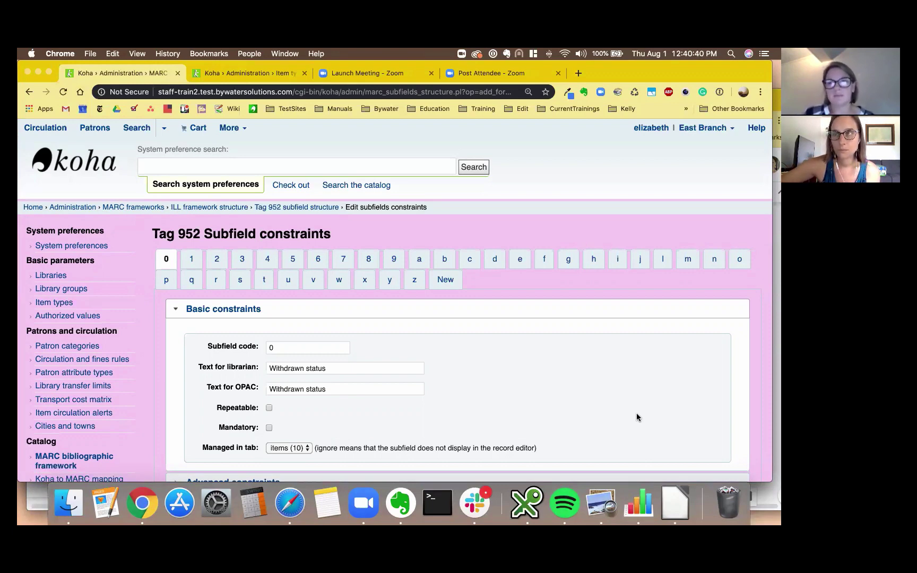
Browse 952 subfields 3, a and o, settling on subfield 3, Materials specified.
scroll(323, 311, down, 1)
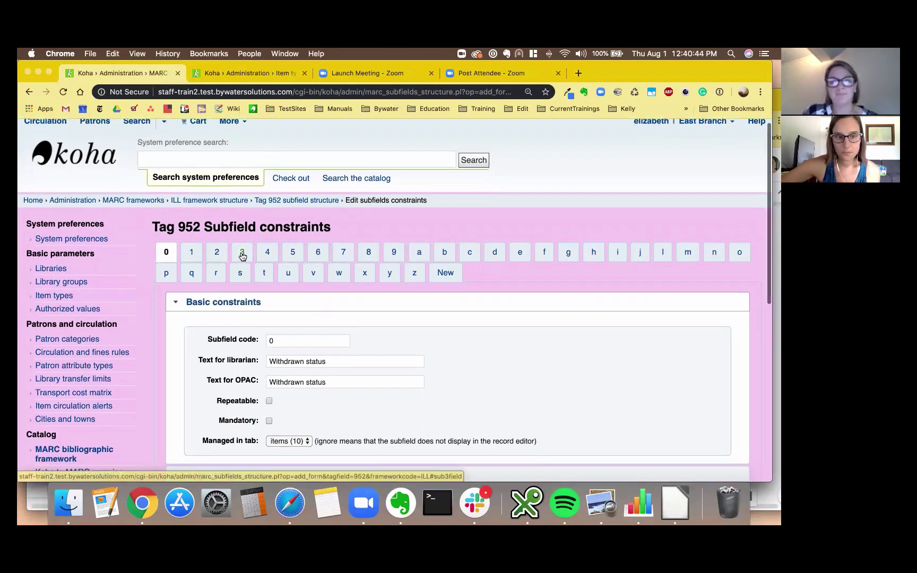
click(242, 255)
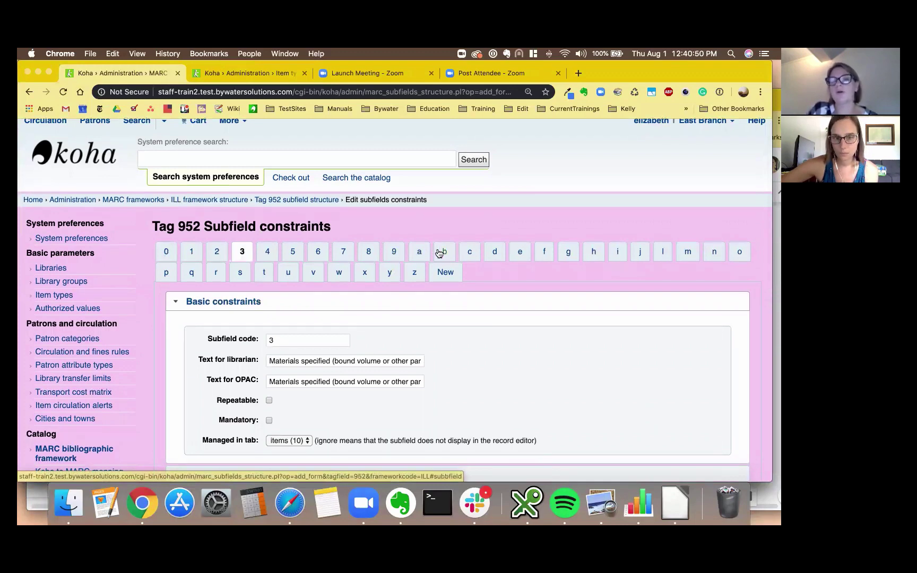
click(422, 254)
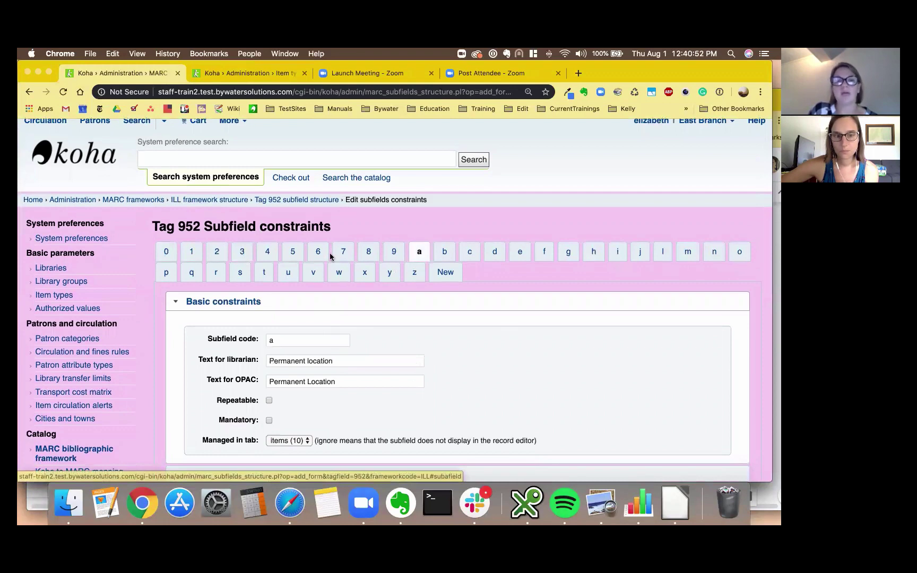
click(739, 251)
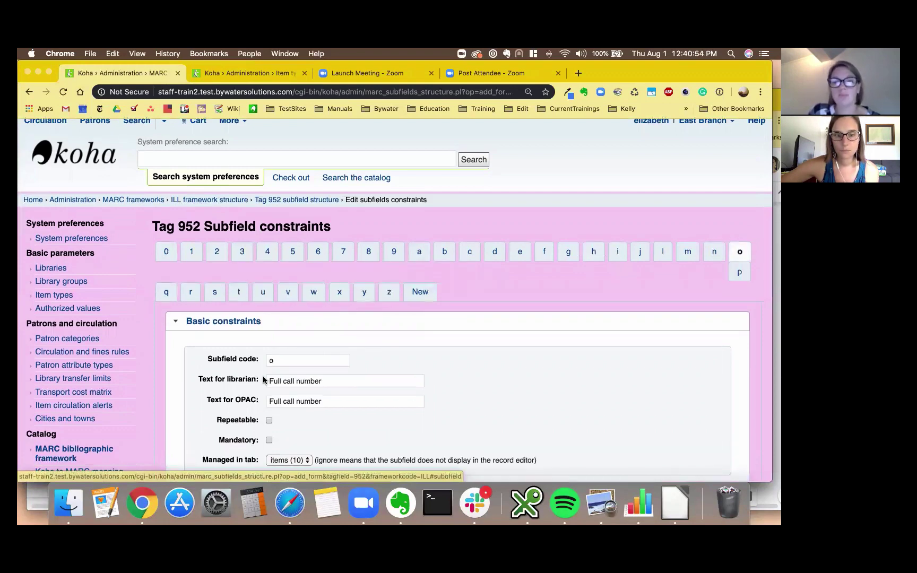
click(242, 251)
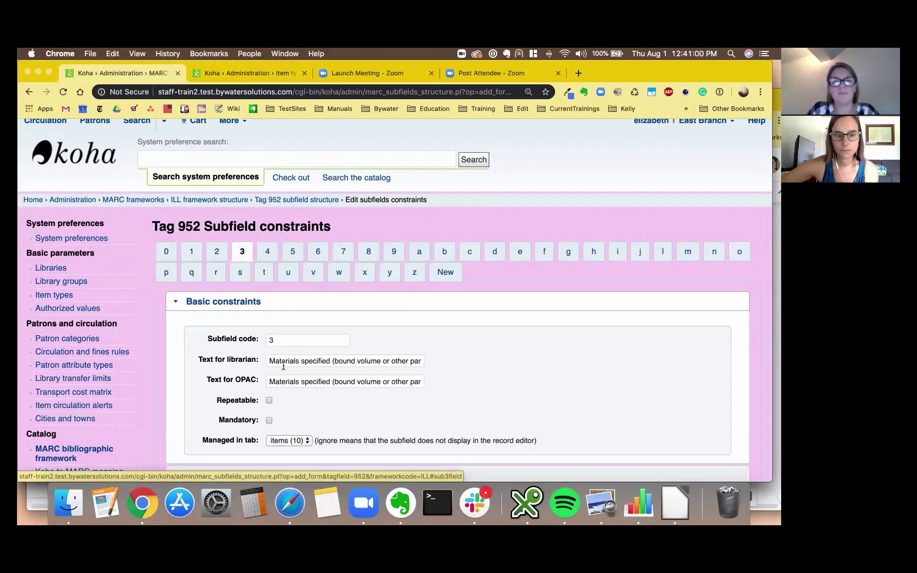
scroll(284, 366, down, 3)
Set 'Return to ILL Dept' as 952$3's default value and save it.
click(272, 379)
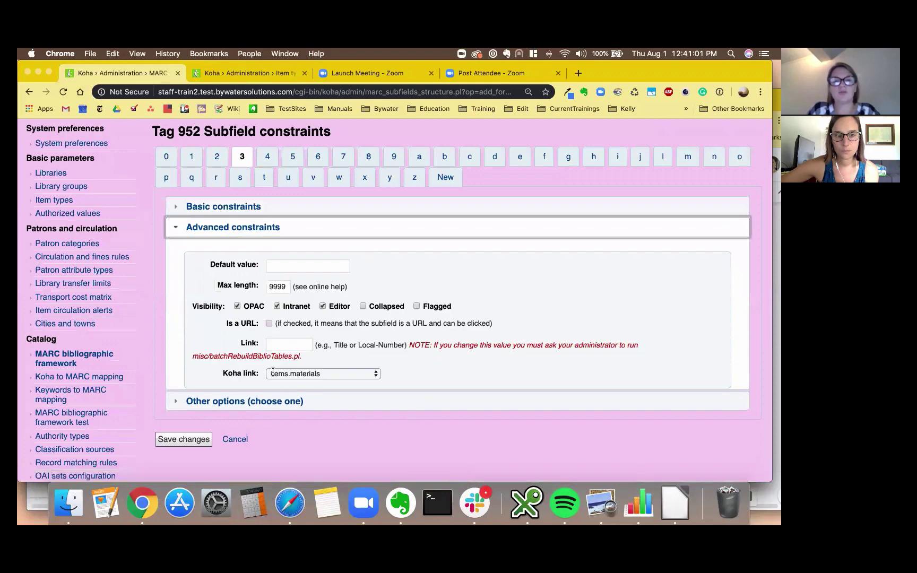
click(289, 265)
text(REtur)
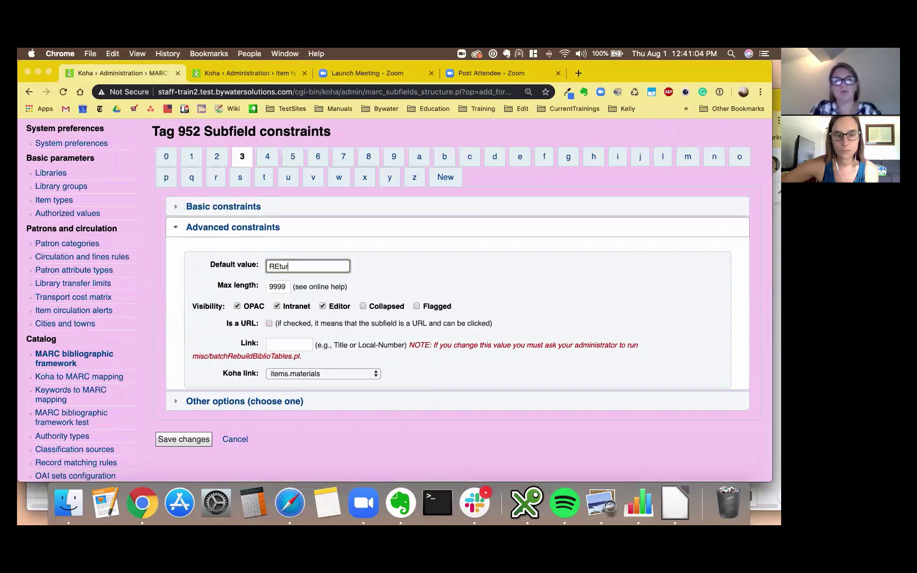
key(BackSpace)
key(BackSpace)
key(BackSpace)
key(BackSpace)
text(eturn )
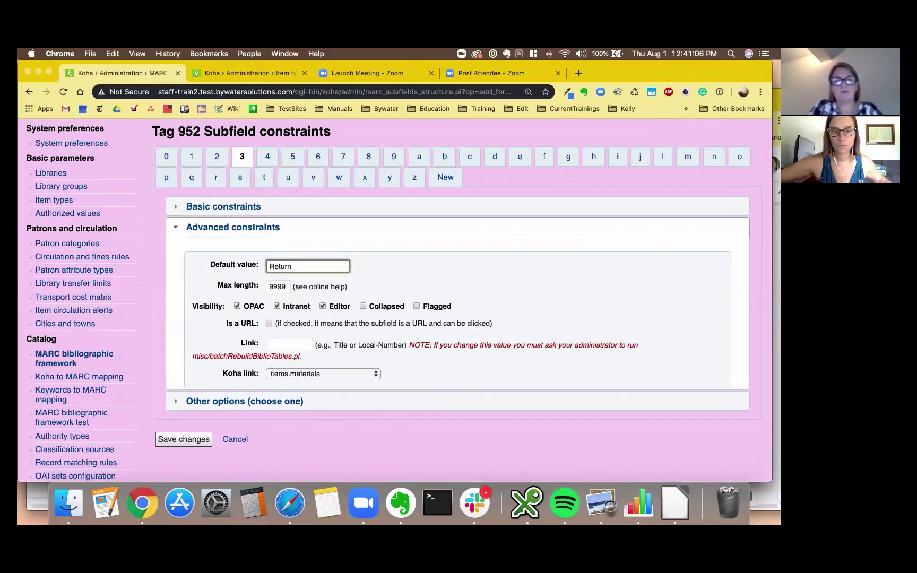
text(to ILL Depa)
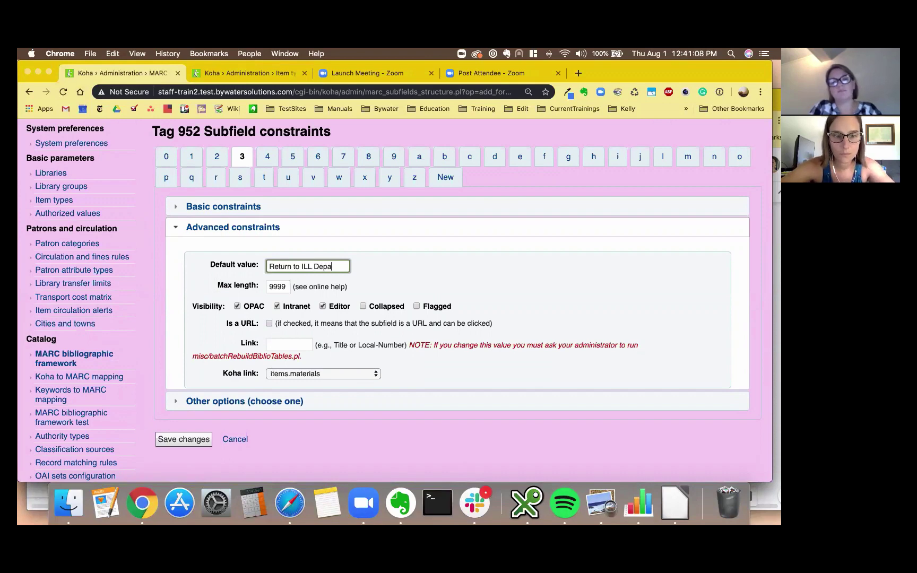
key(BackSpace)
key(BackSpace)
text(pt)
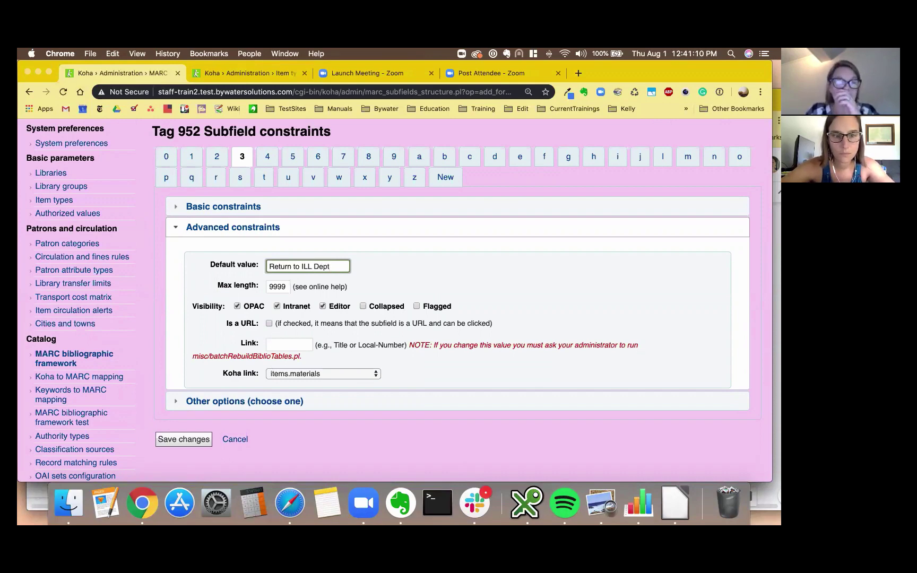
click(191, 440)
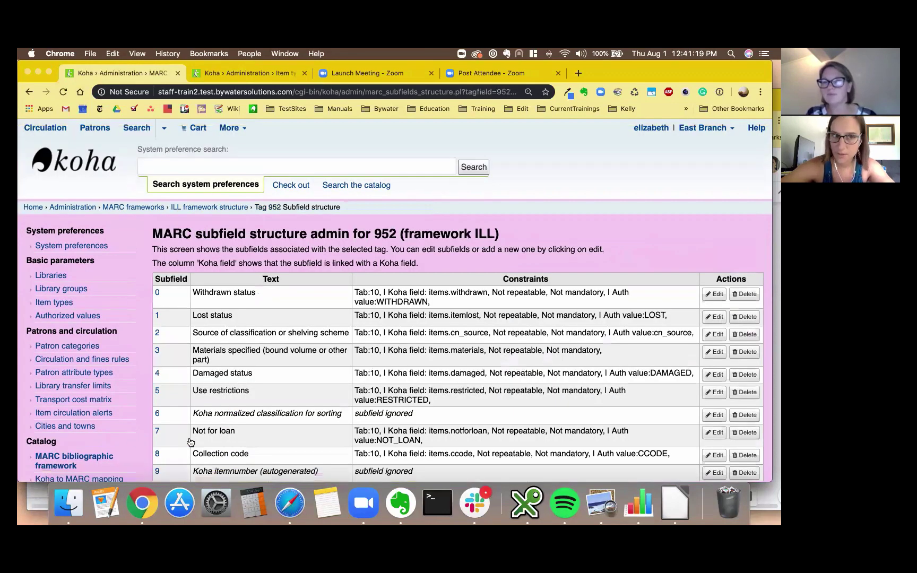
Go to Cataloging and start a new record with the Interlibrary Loan framework.
click(231, 130)
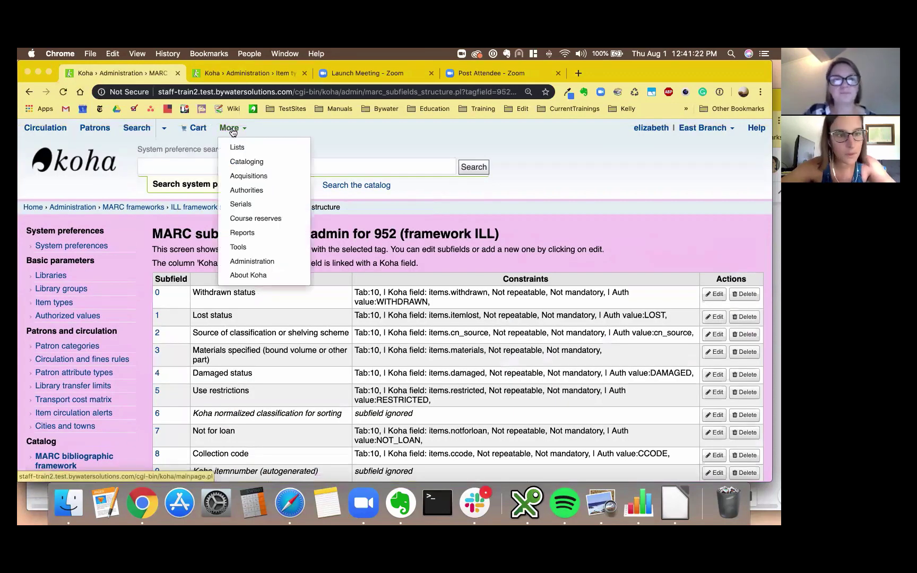
click(246, 160)
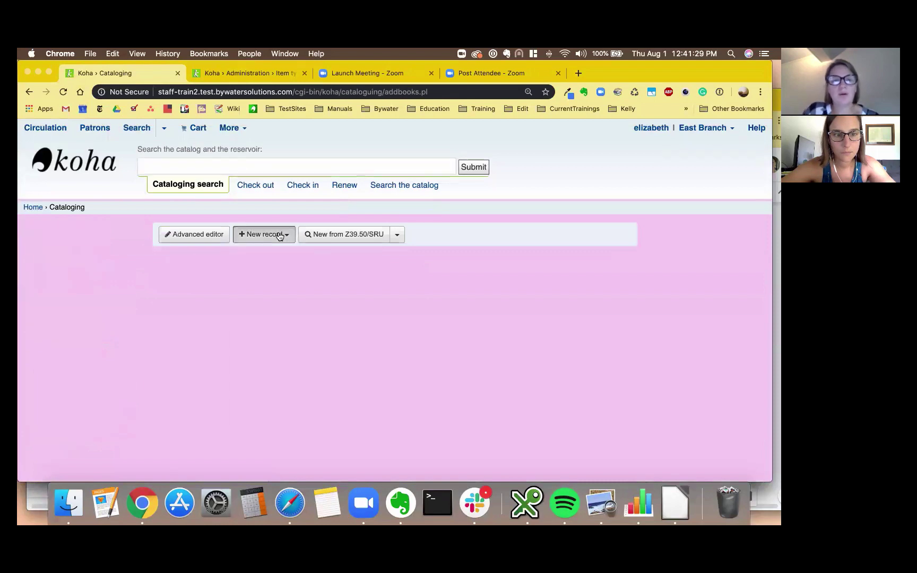
click(281, 236)
click(270, 379)
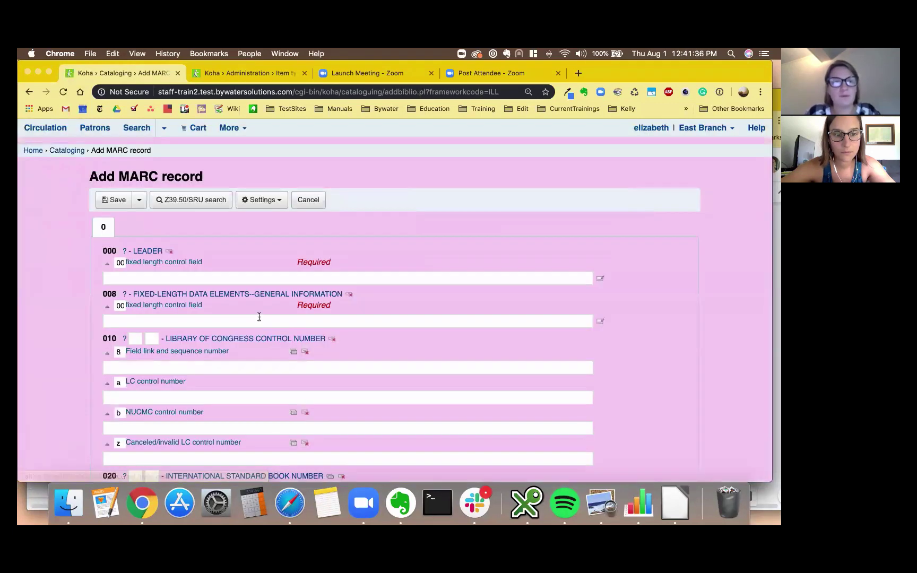
Auto-fill the 000 leader and 008 fixed-length fields of the new ILL record.
click(188, 276)
click(187, 320)
scroll(192, 333, down, 1)
scroll(192, 332, down, 10)
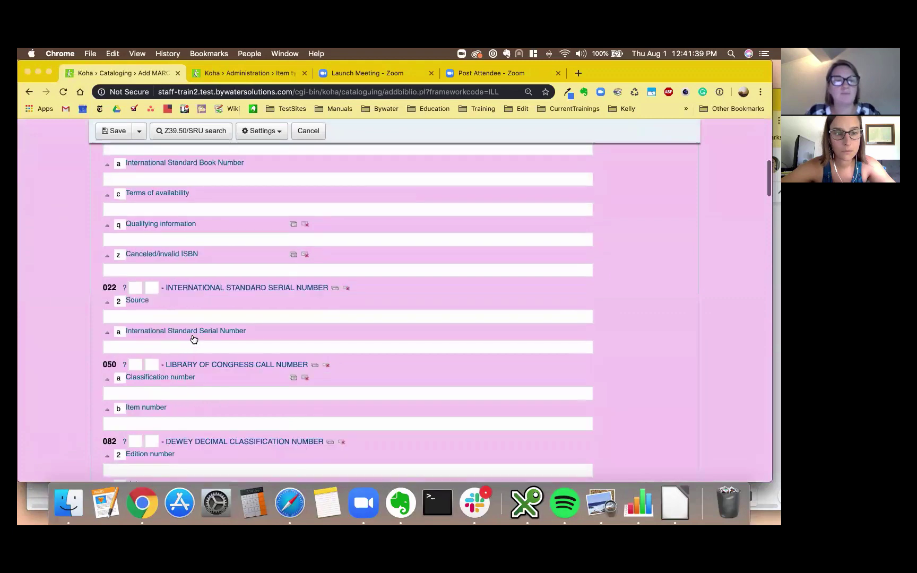
scroll(195, 335, down, 3)
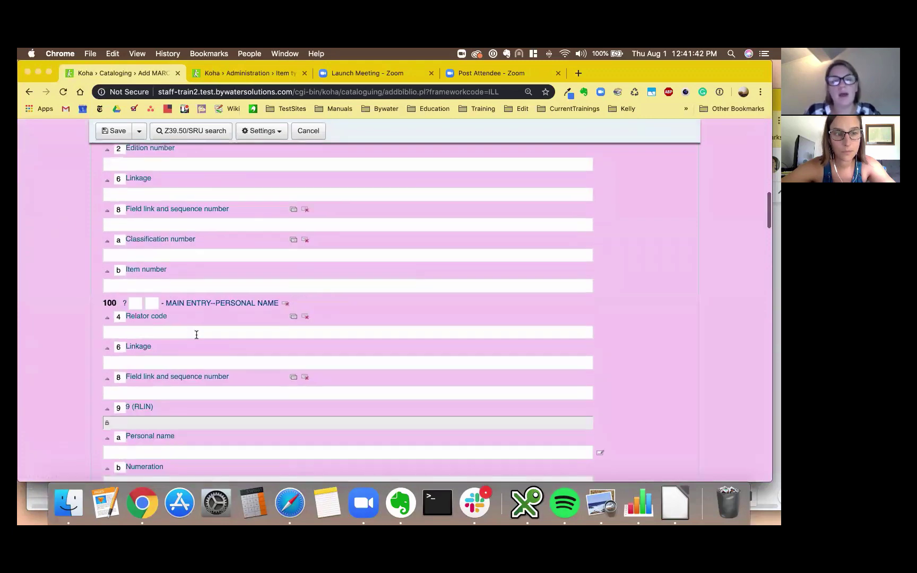
scroll(195, 337, down, 5)
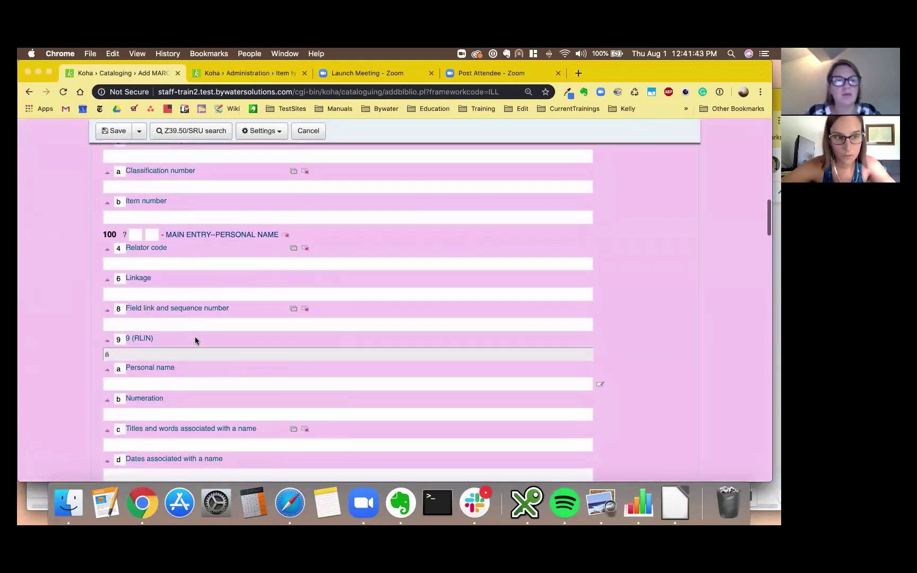
scroll(205, 348, up, 15)
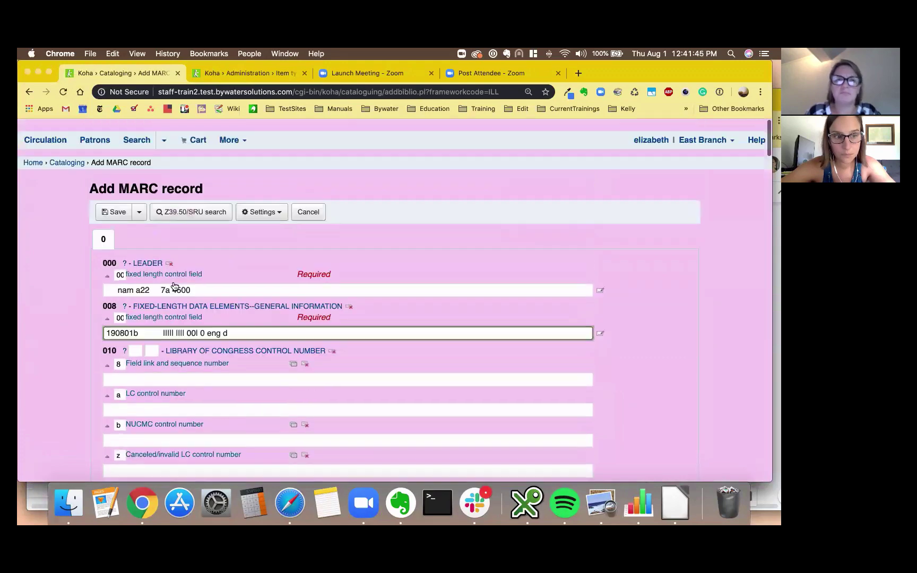
scroll(238, 341, down, 15)
scroll(237, 344, up, 3)
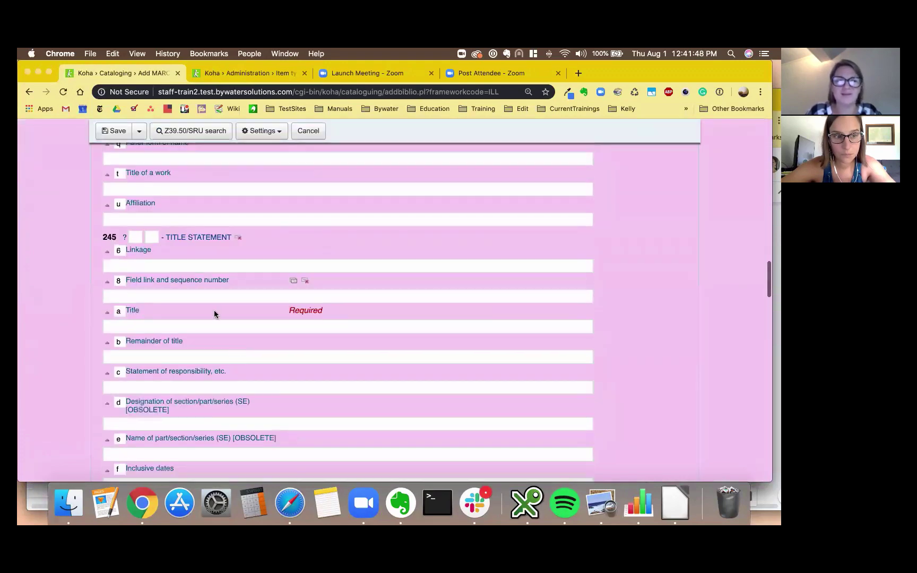
Enter 'Kelly & Jessie' as the 245 title, confirm 942$c is ILL, and save the record.
click(139, 325)
text(Kelly)
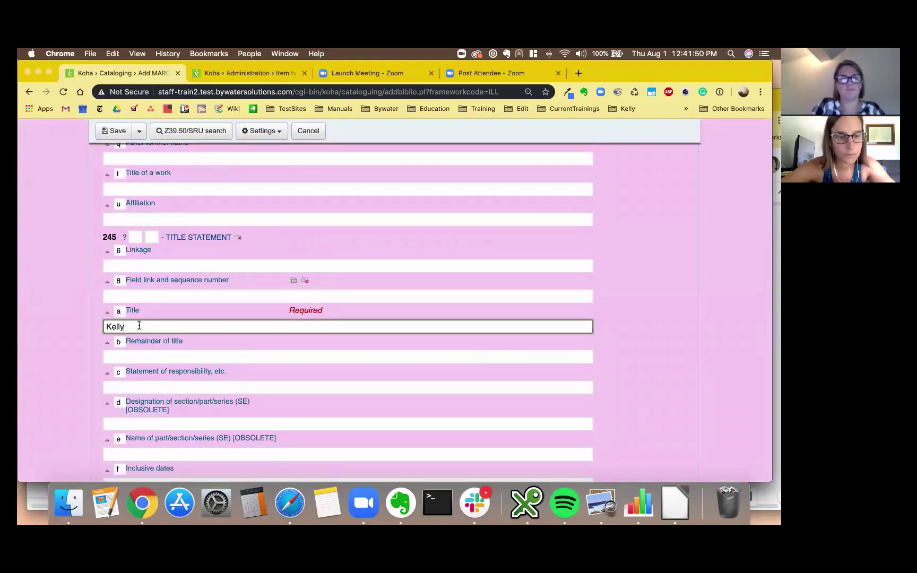
text( & Jessie)
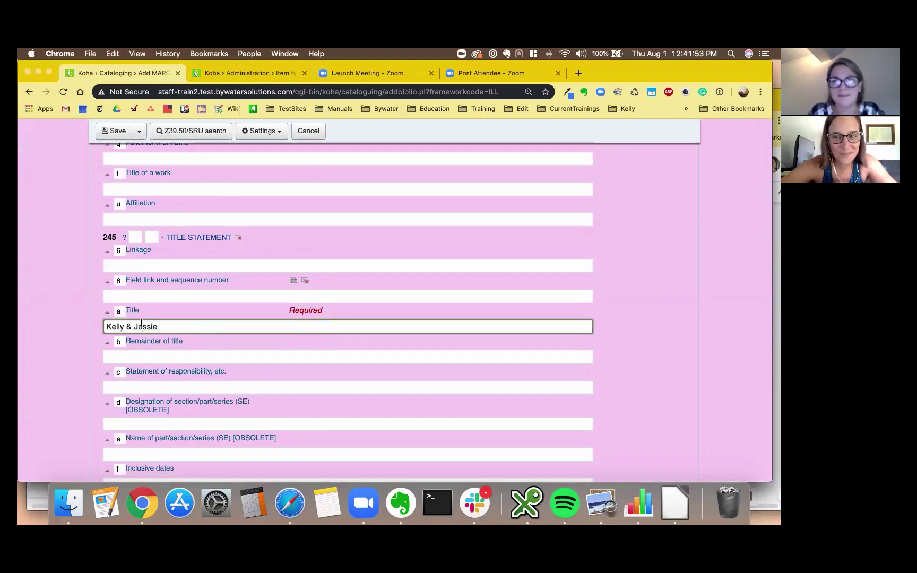
scroll(204, 255, up, 20)
scroll(237, 349, down, 20)
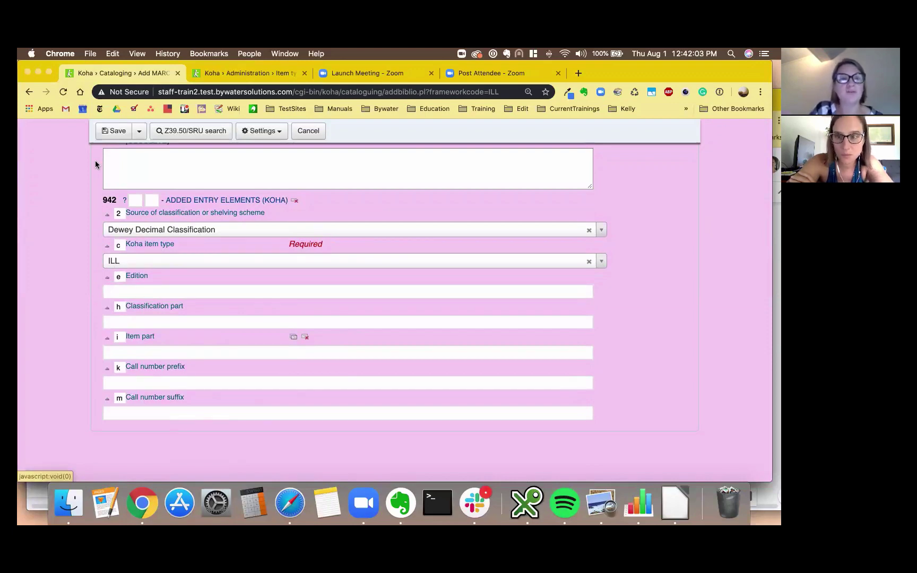
click(106, 134)
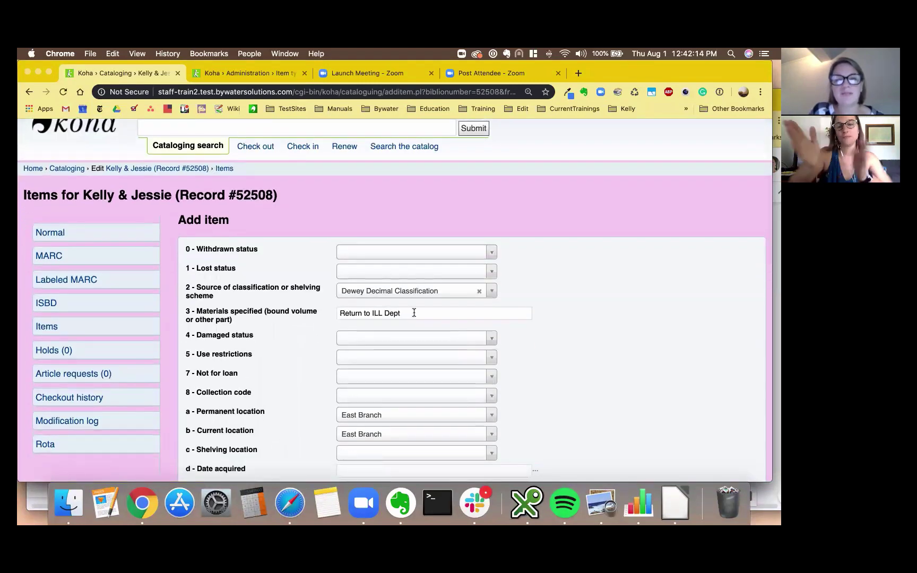
Verify the new item form shows 'Return to ILL Dept' in 952$3 and ILL as Koha item type.
scroll(415, 313, down, 10)
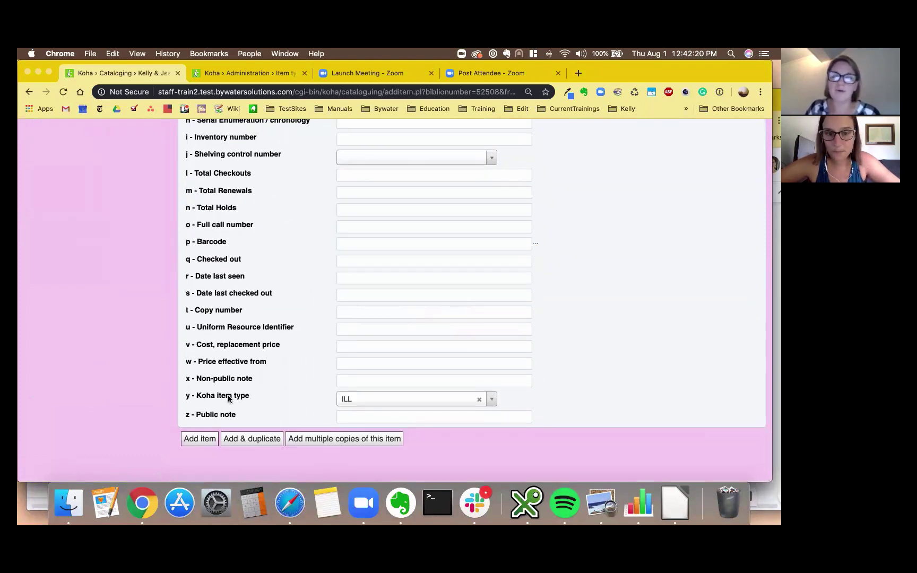
drag(196, 395, 248, 398)
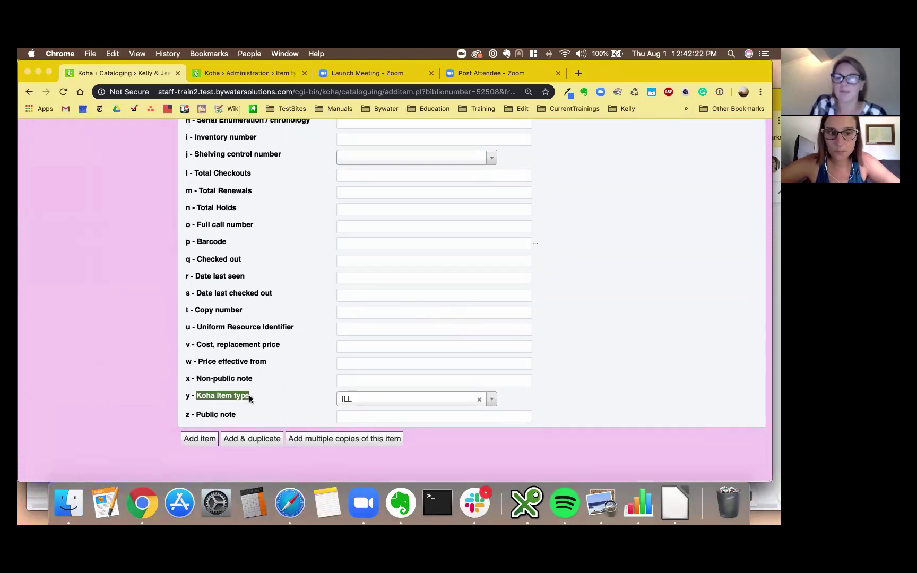